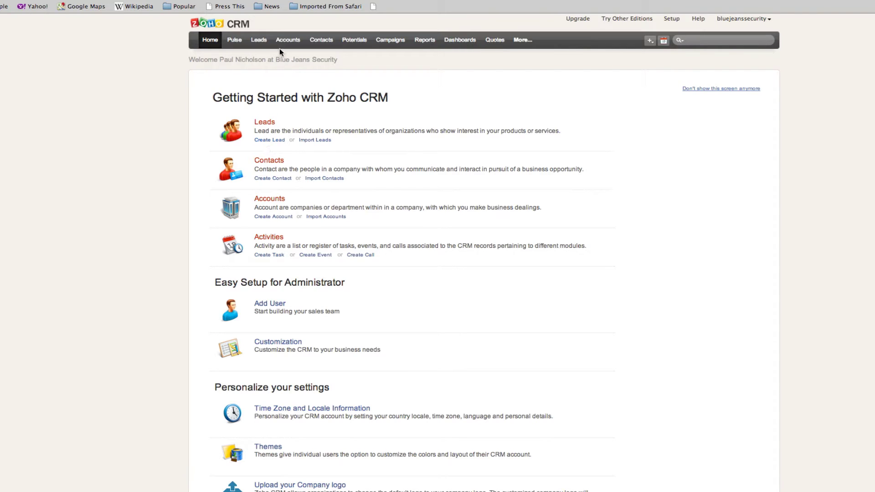
- Start a new lead from the quick-create menu in the top bar
left_click(650, 40)
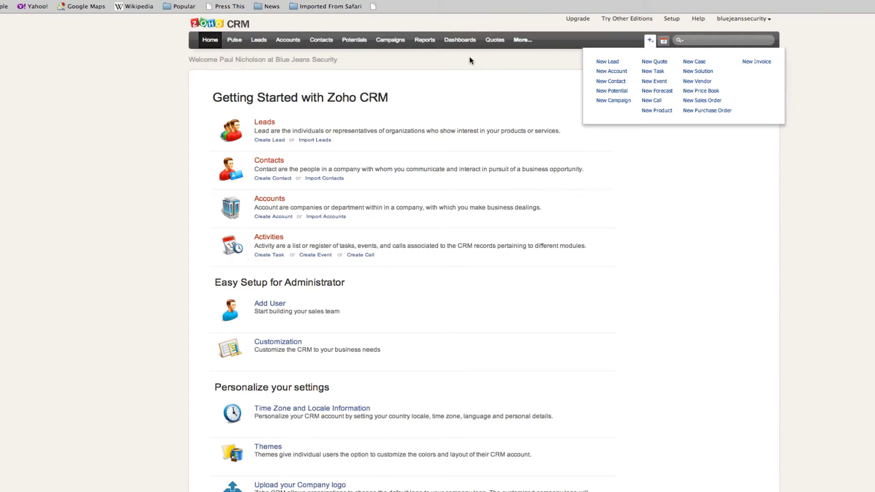
left_click(605, 62)
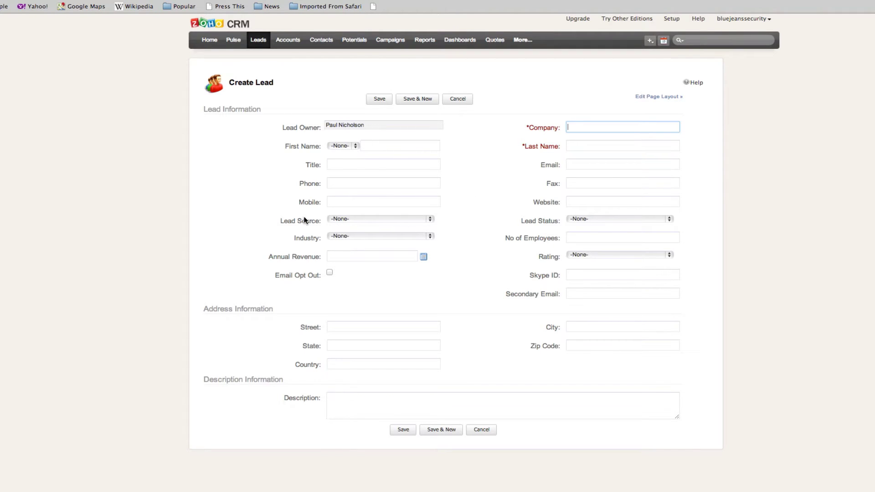
left_click(134, 6)
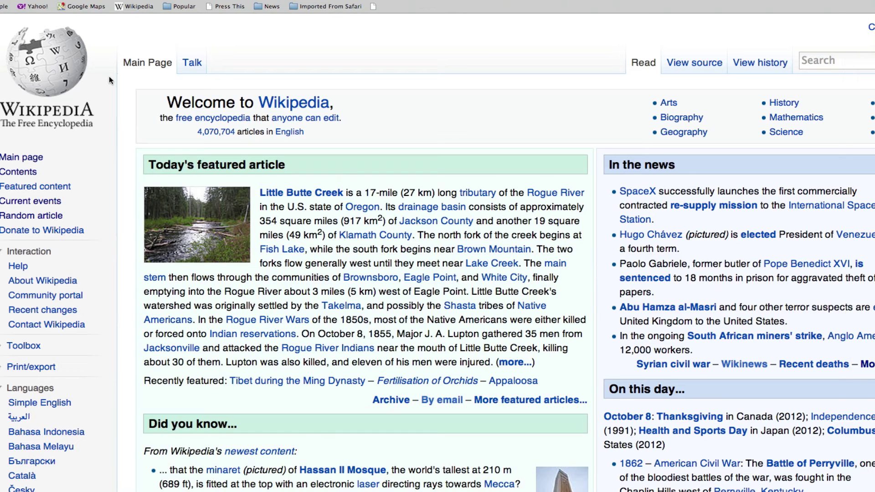
left_click(47, 216)
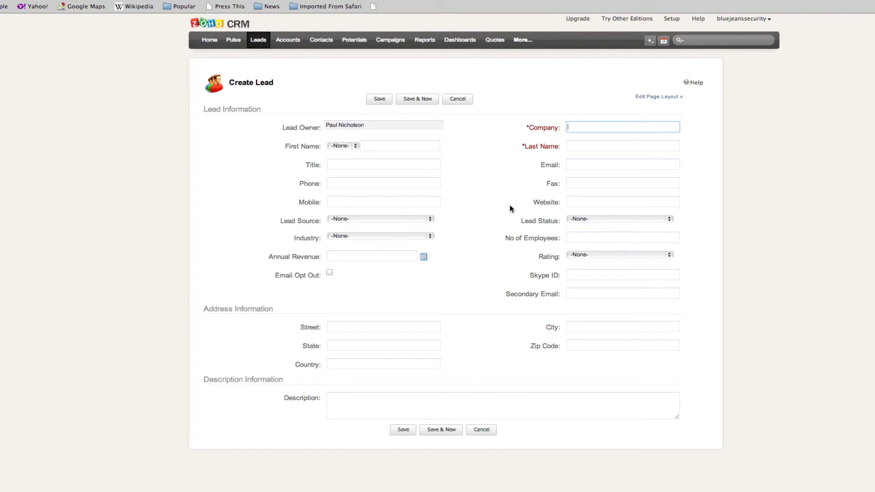
- Enter the lead's company name, salutation Mr., and the person's first and last name
key("Tab")
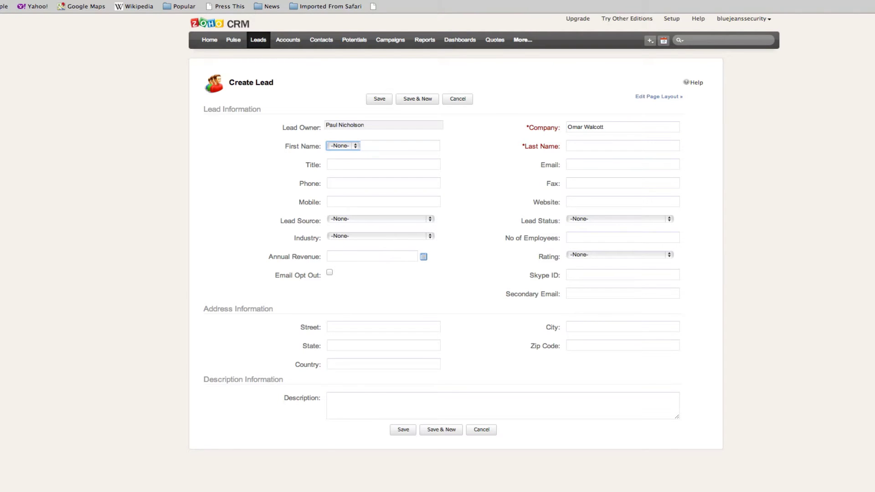
left_click(355, 145)
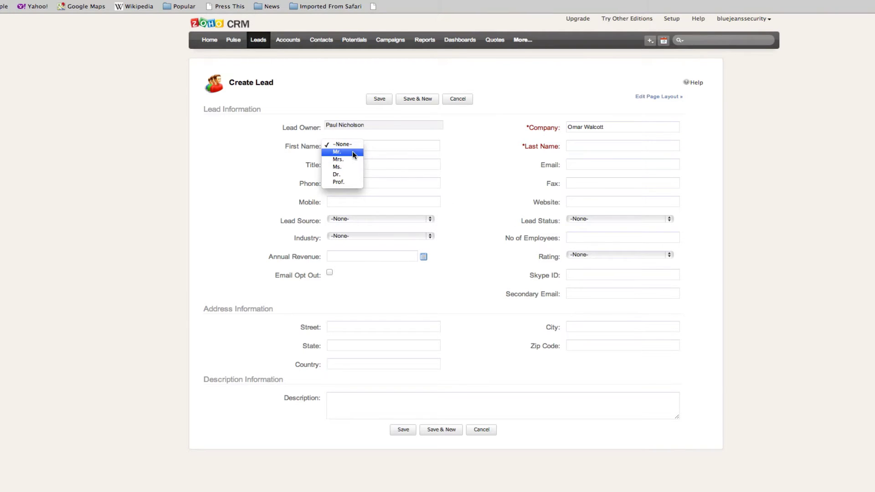
left_click(352, 155)
left_click(375, 147)
key("Tab")
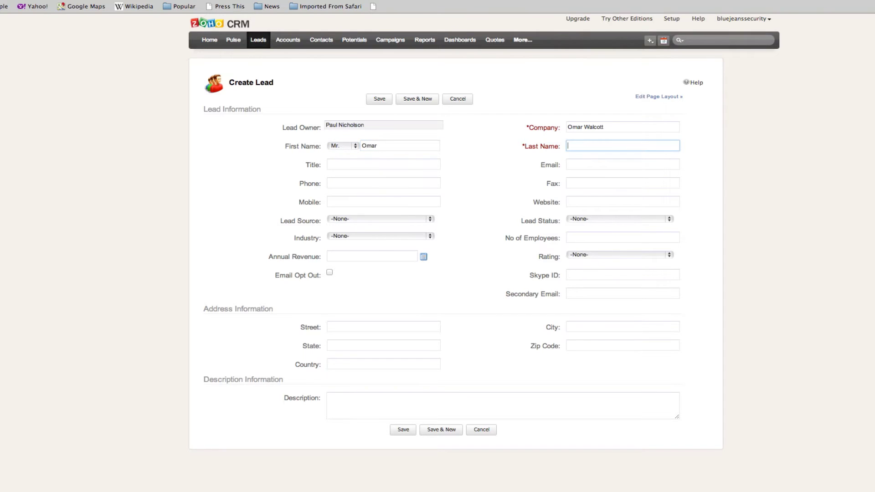
key("Tab")
key("Tab")
key("Tab")
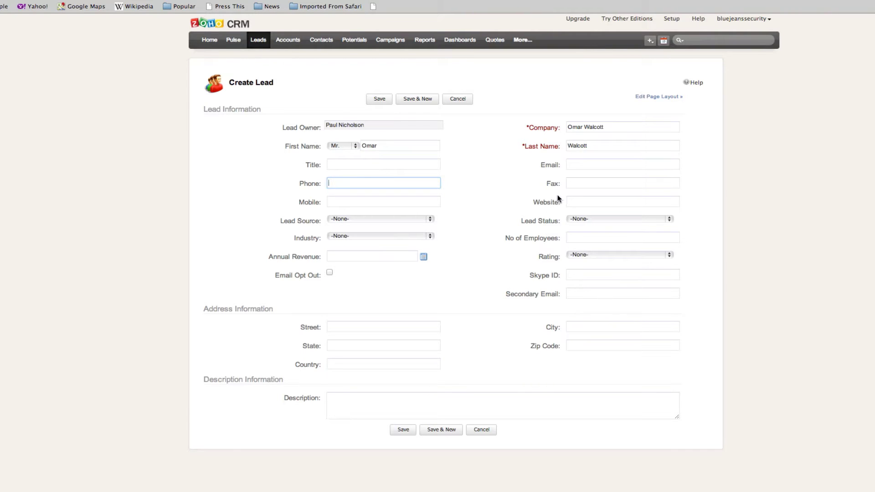
- Fill in the lead's e-mail and a description saying he is considering a Burglar Alarm
left_click(582, 167)
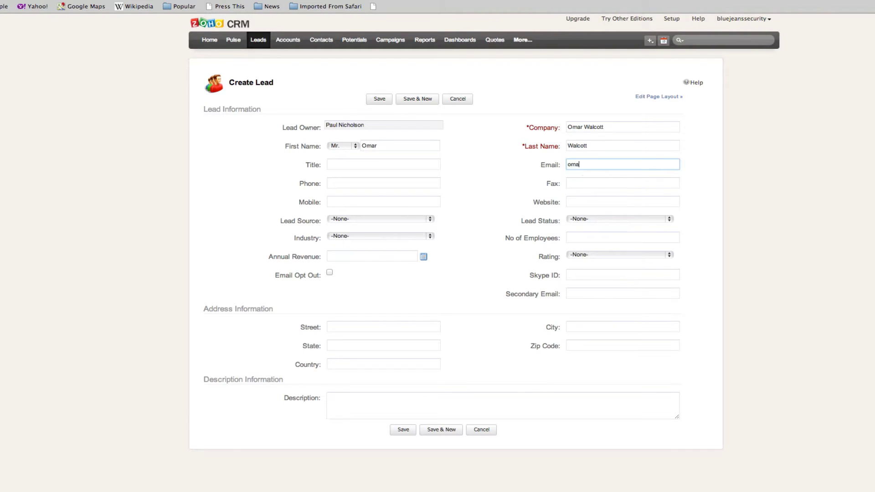
key("Tab")
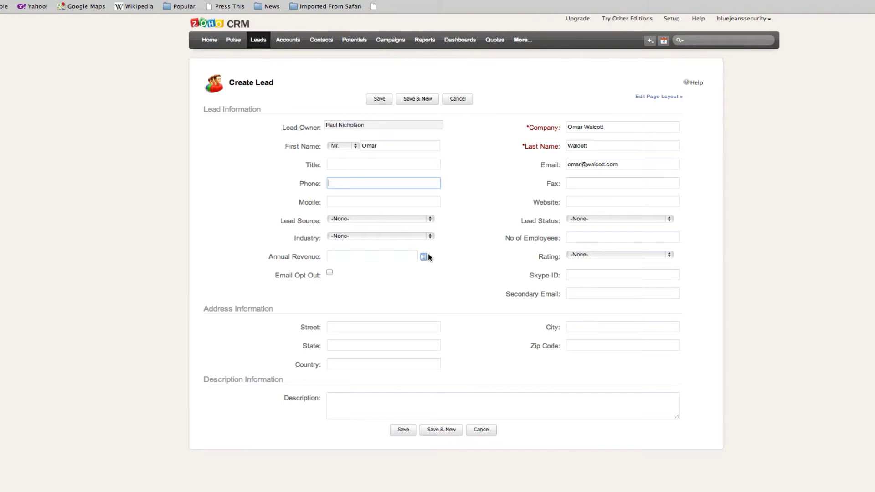
left_click(380, 404)
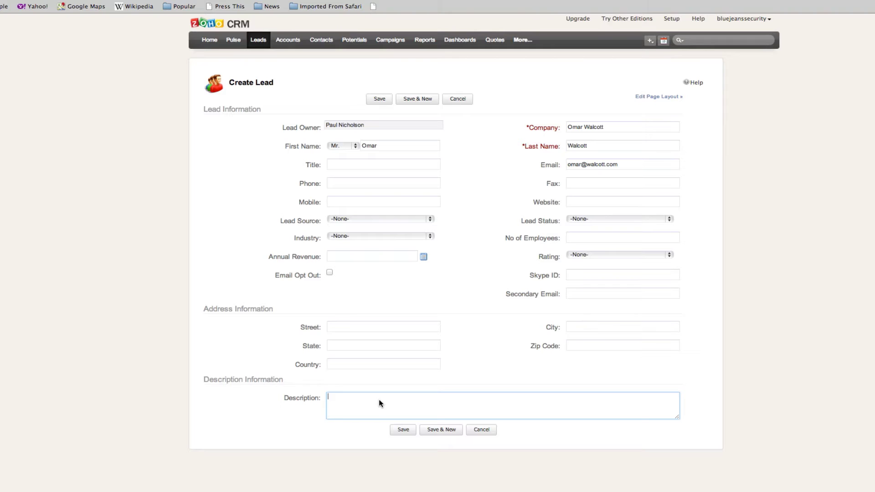
type("Mr. Walcott is thinking about a Burglar Alarm")
- Save the new lead record
left_click(400, 433)
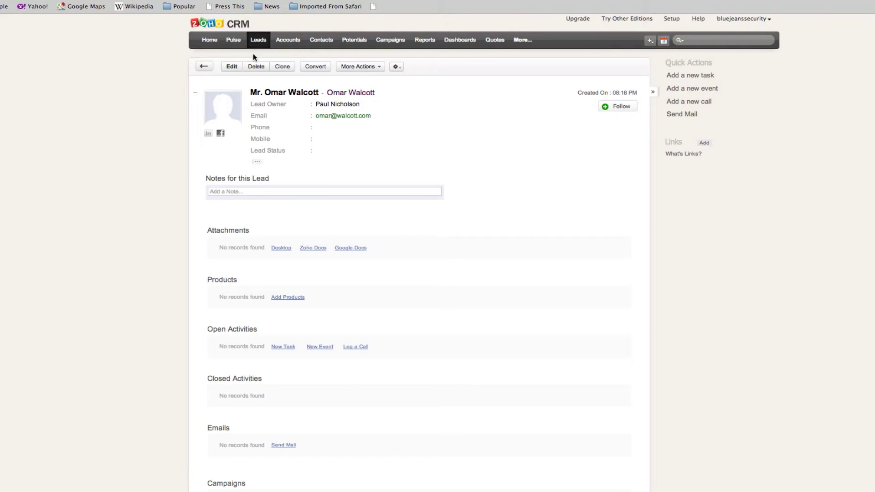
- Open a Create Potential form, fetching a random Wikipedia article for a new person's name
left_click(354, 41)
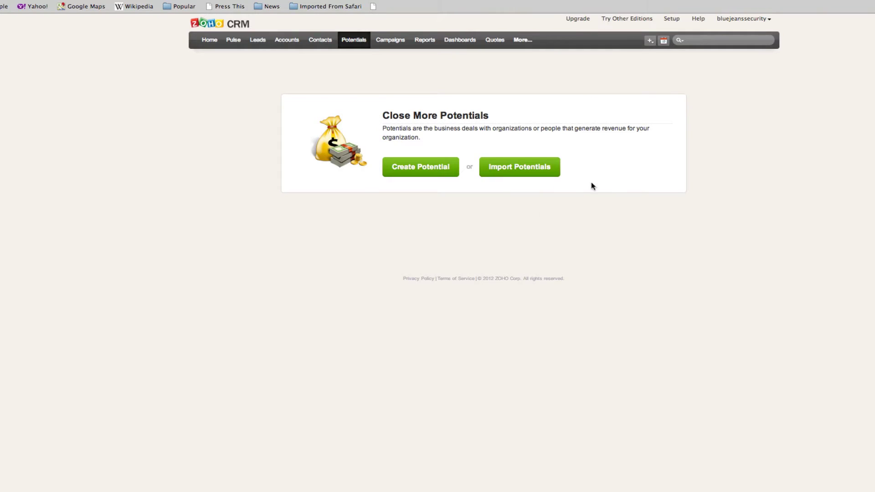
left_click(394, 176)
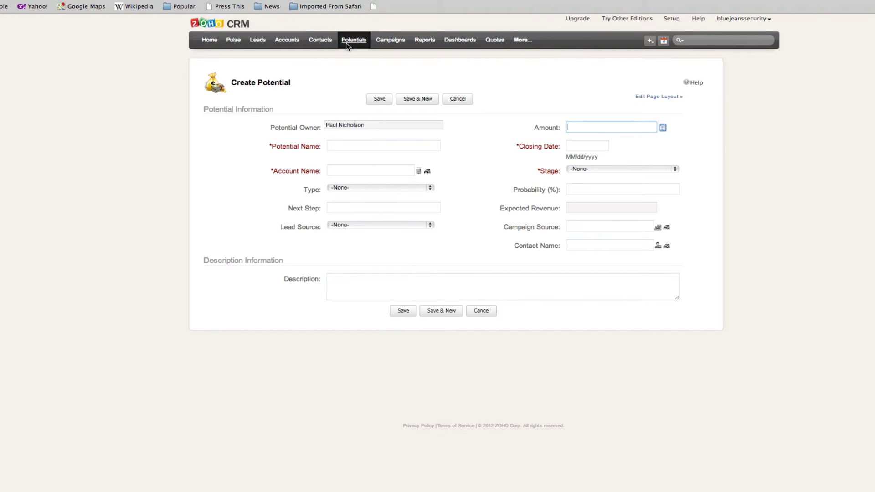
left_click(649, 41)
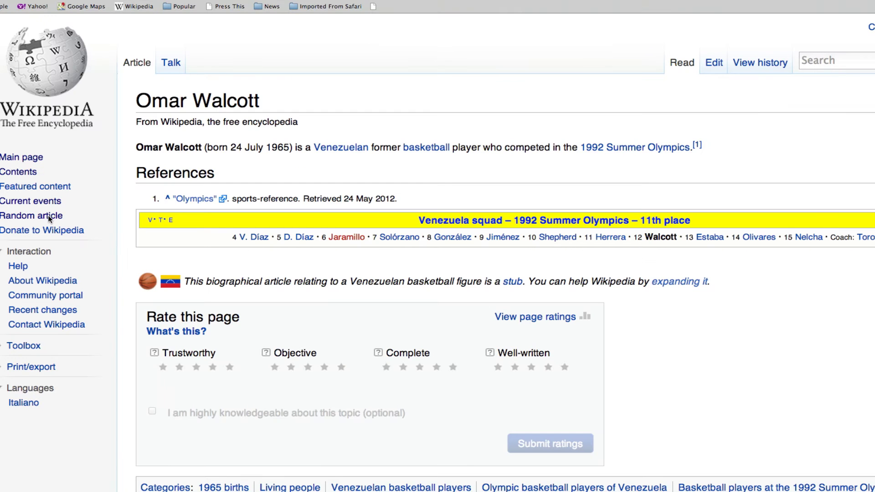
left_click(48, 215)
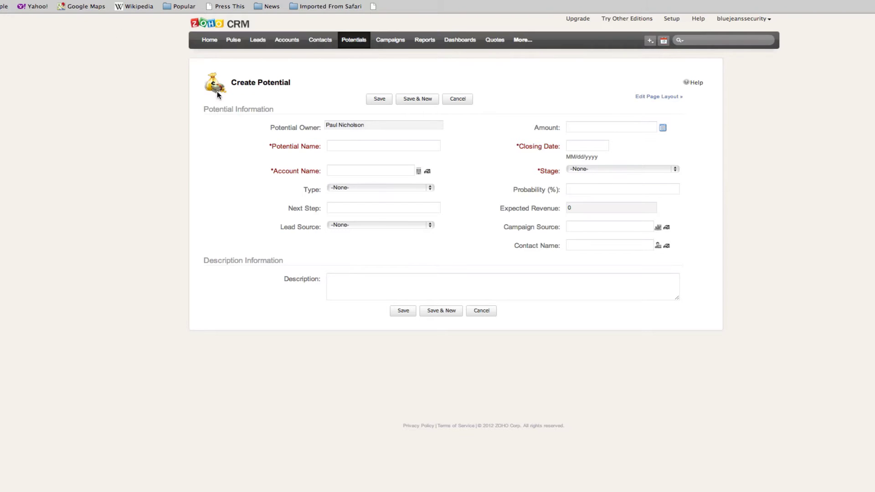
left_click(380, 150)
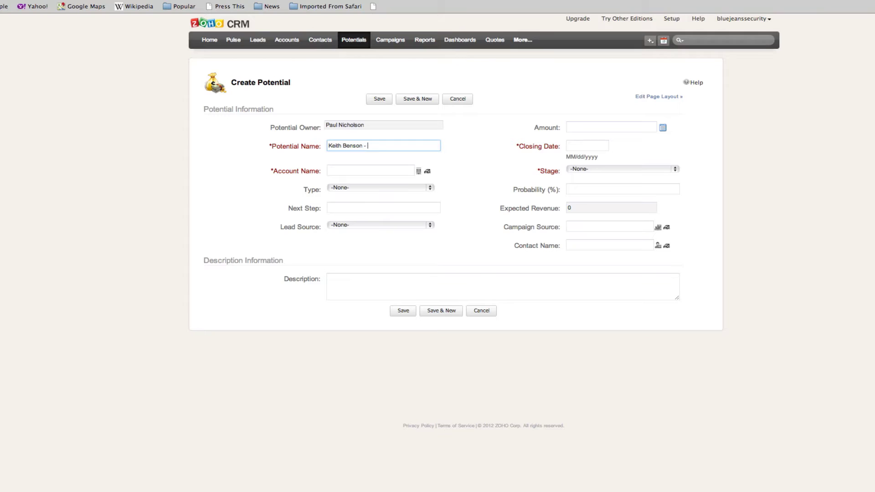
- Name the potential with the person's full name followed by '- CCTV System'
type("CCTV System")
- Quick-create an account under the person's name and attach it as the potential's Account Name
left_click(416, 170)
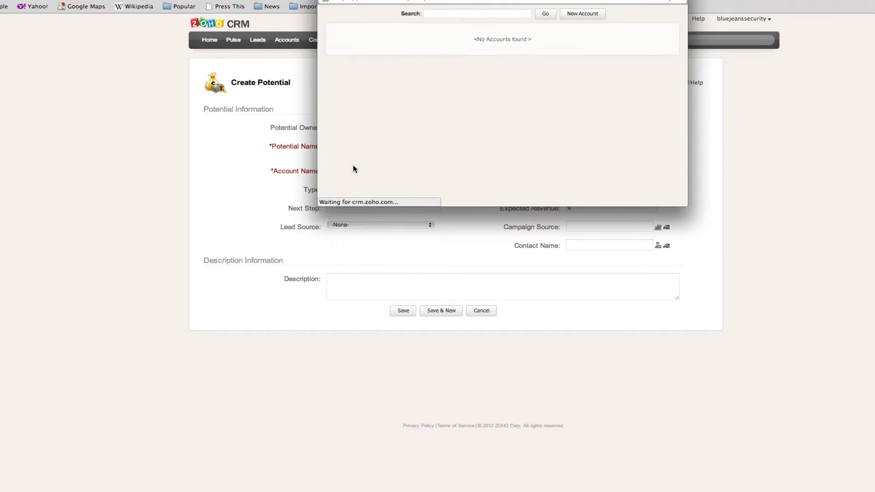
left_click(584, 14)
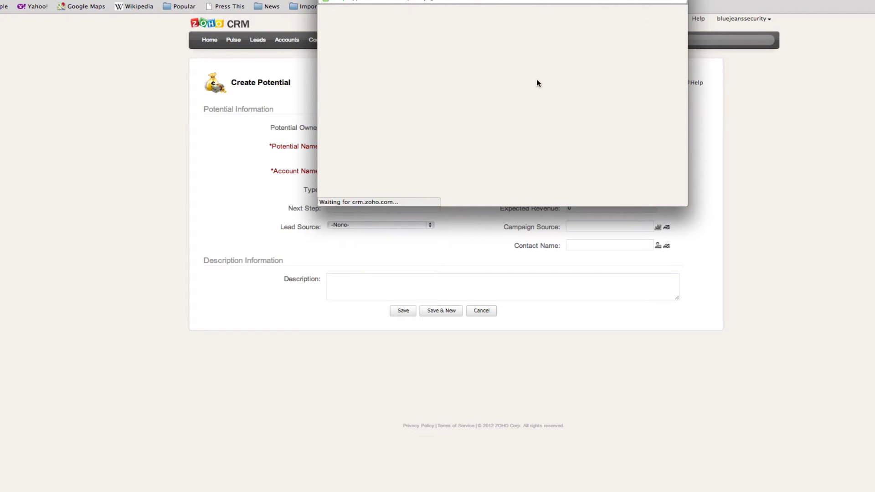
left_click(443, 37)
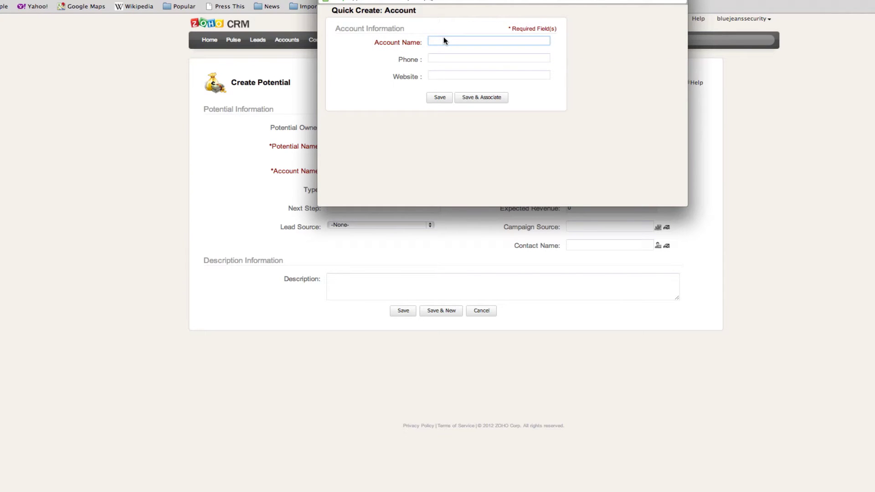
left_click(437, 59)
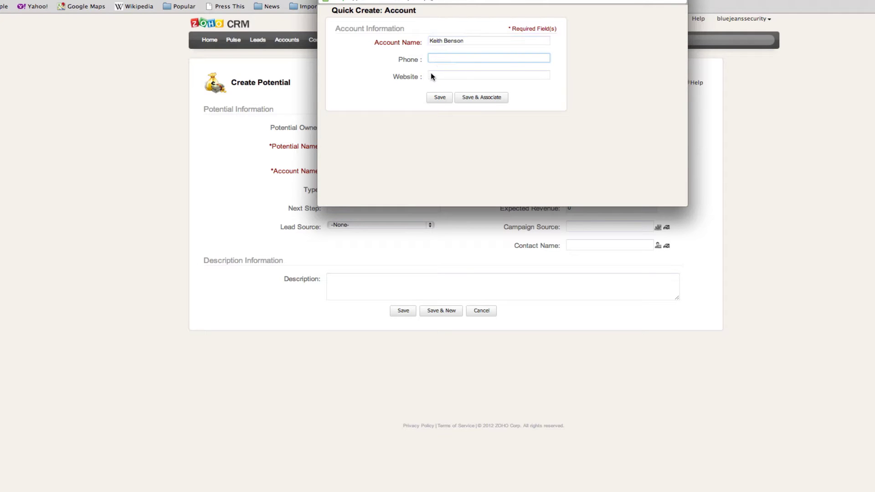
left_click(474, 98)
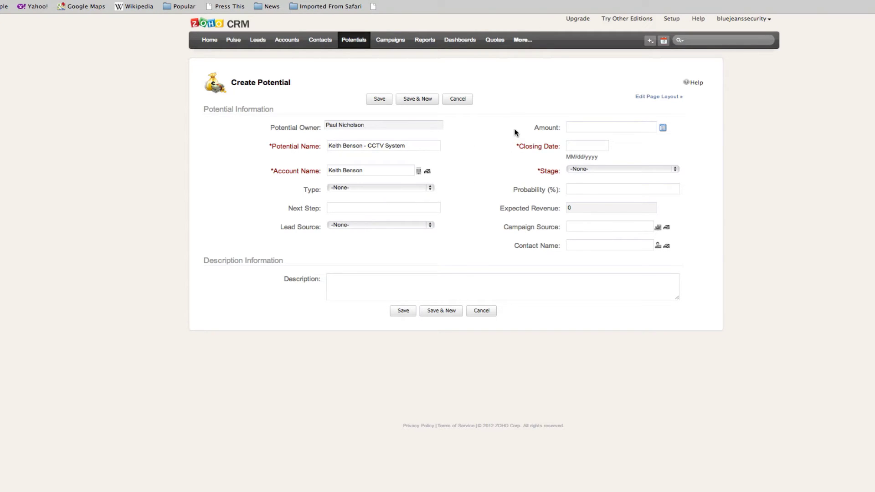
- Set the potential's amount to 3000 and closing date to 11/30/2012
left_click(575, 129)
type("3000")
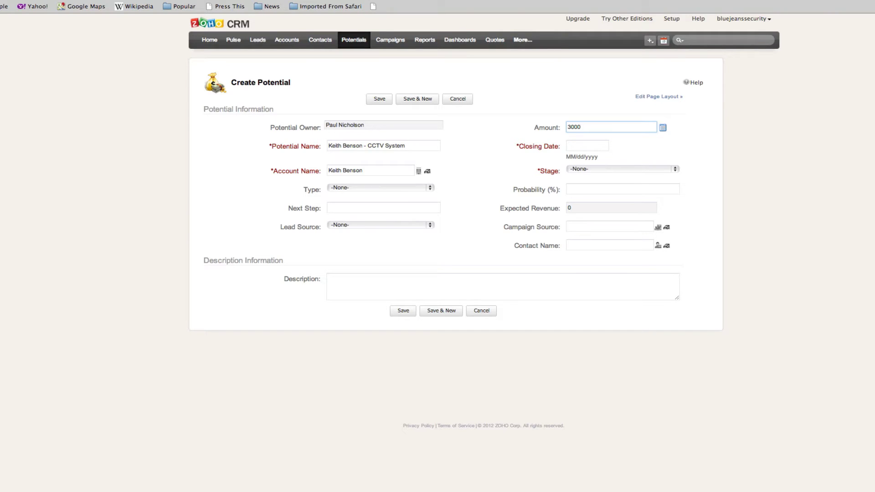
key("Tab")
key("Tab")
left_click(593, 146)
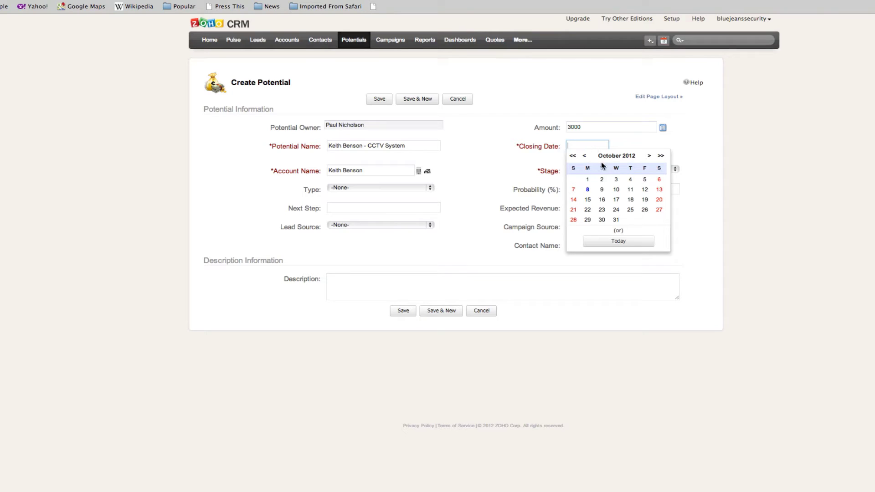
left_click(648, 156)
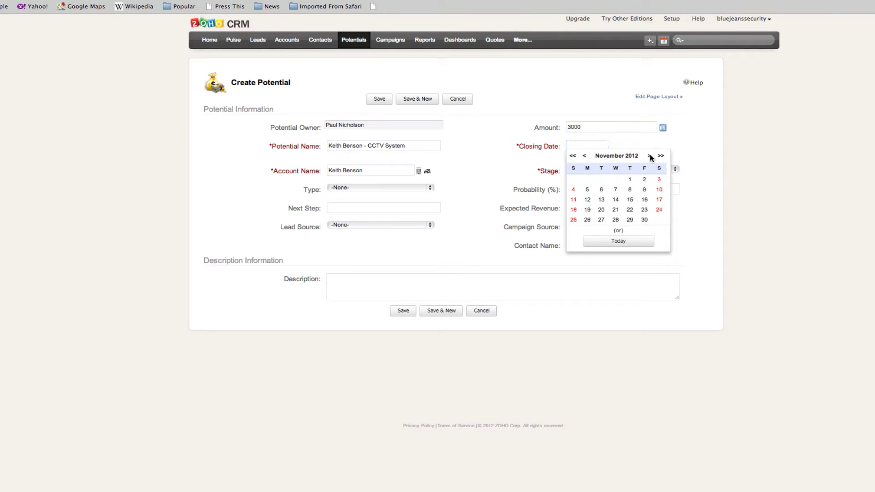
left_click(645, 216)
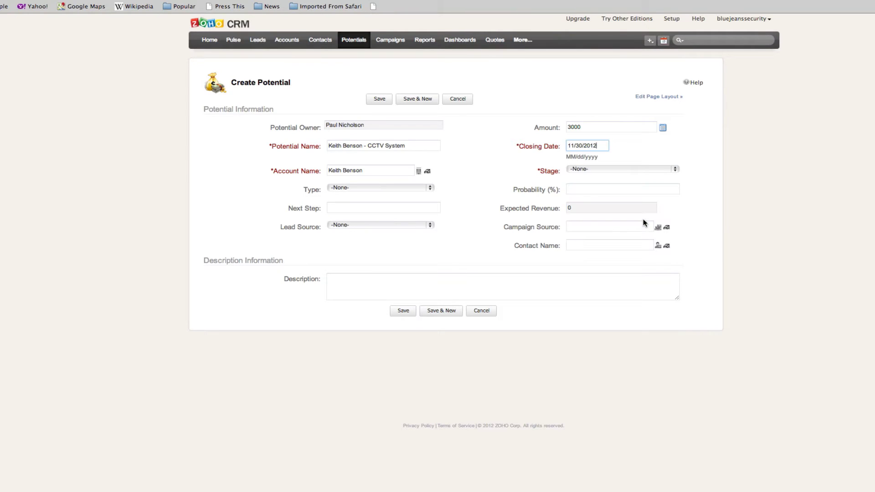
- Set stage to Proposal/Price Quote and next step to calling the customer, then look up a contact
left_click(578, 168)
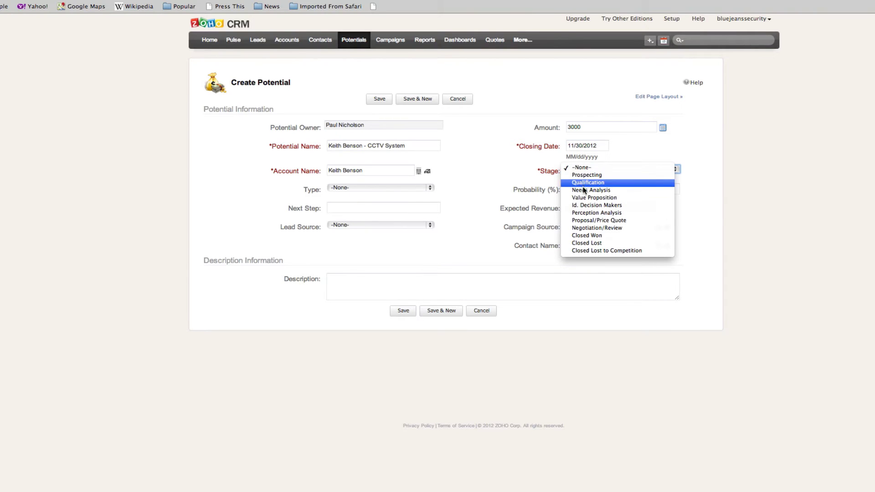
left_click(606, 220)
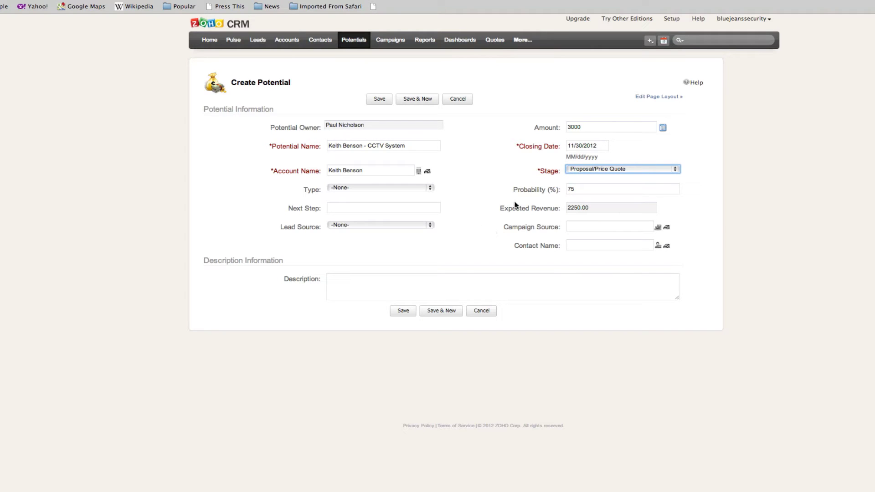
left_click(419, 208)
type("Call")
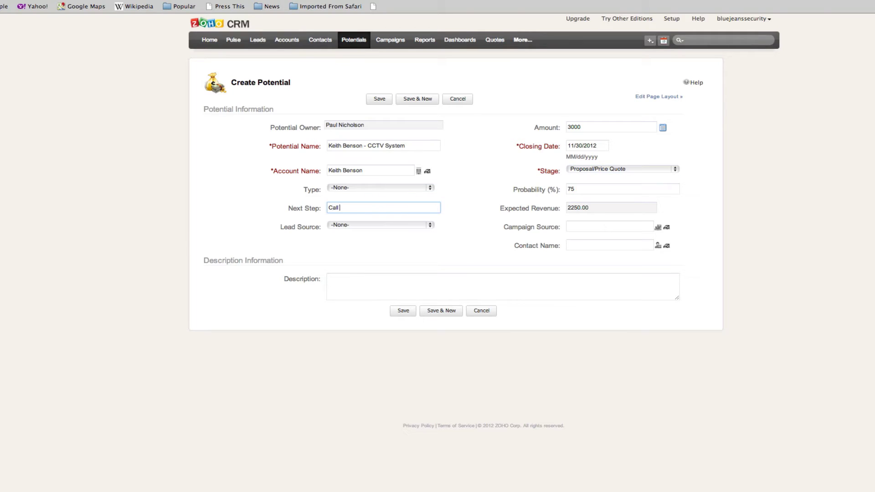
type(" Mr. Benson")
left_click(572, 225)
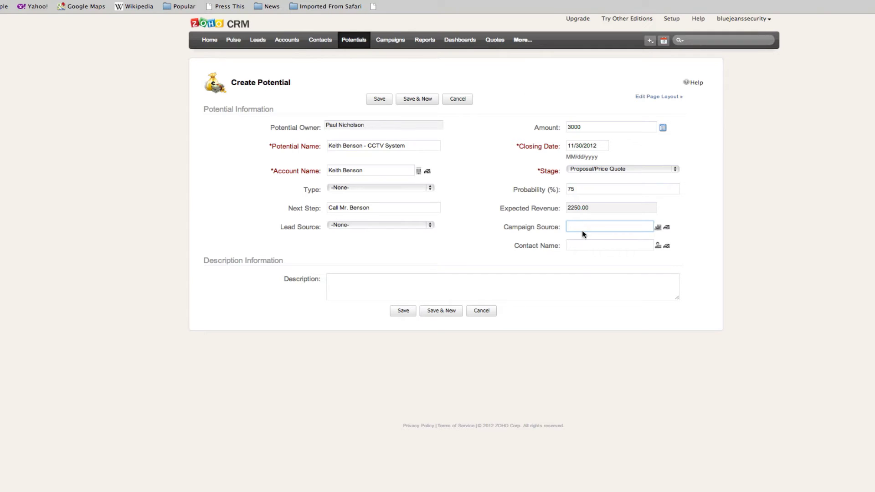
left_click(613, 246)
left_click(658, 245)
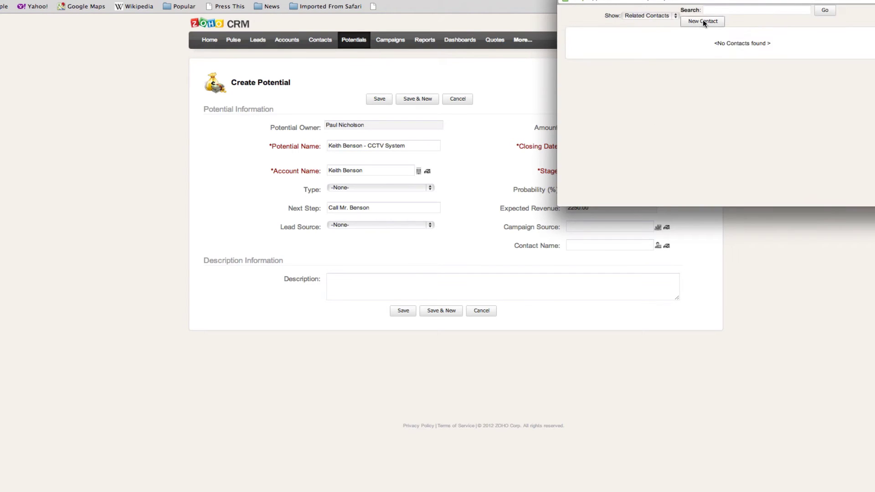
- Quick-create a contact with salutation Mr., the person's first and last name and e-mail, and associate it
left_click(703, 21)
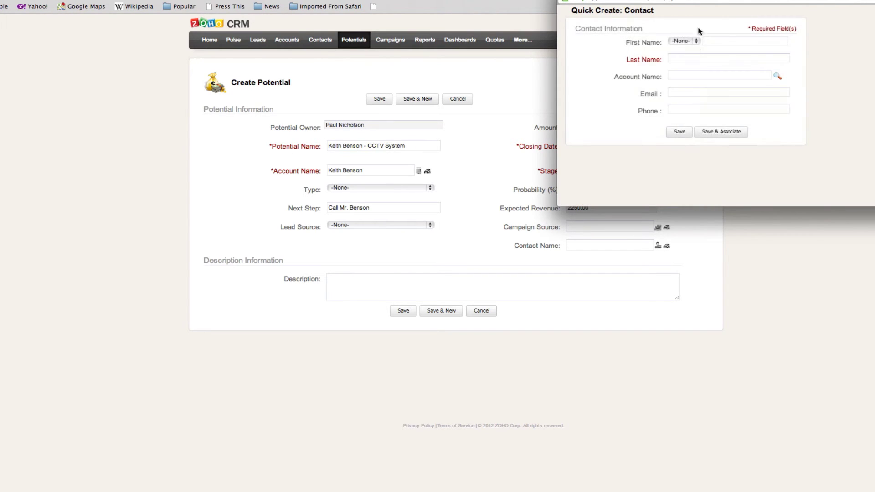
left_click(691, 40)
left_click(689, 47)
left_click(712, 40)
key("Tab")
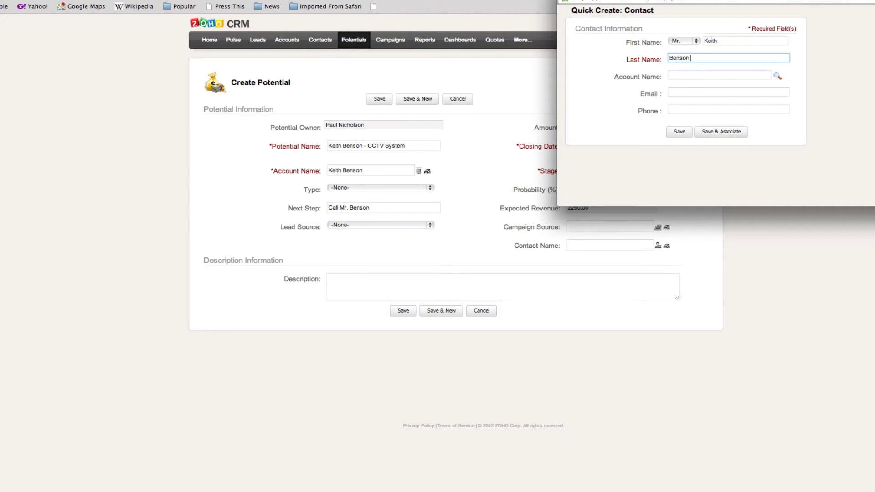
key("Tab")
key("Tab")
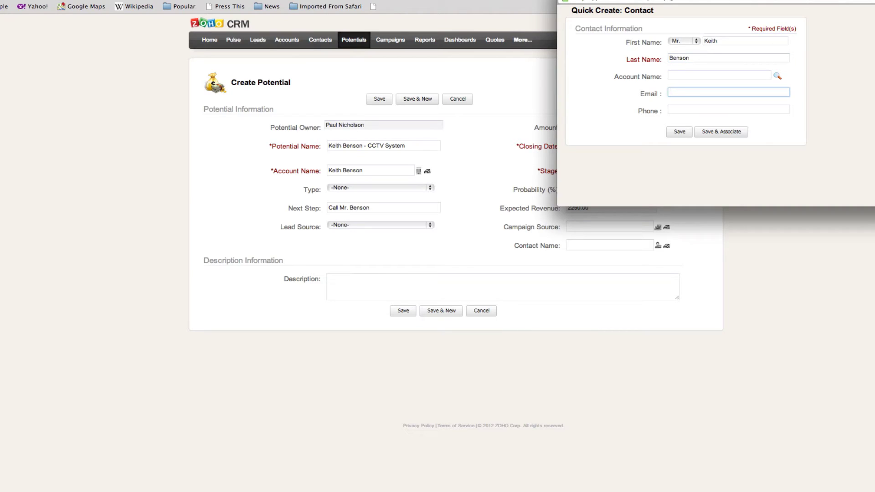
key("Tab")
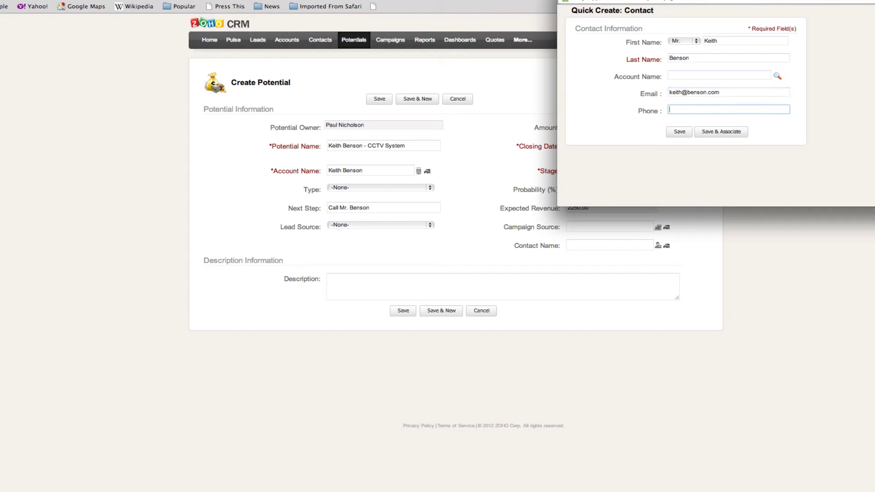
left_click(673, 110)
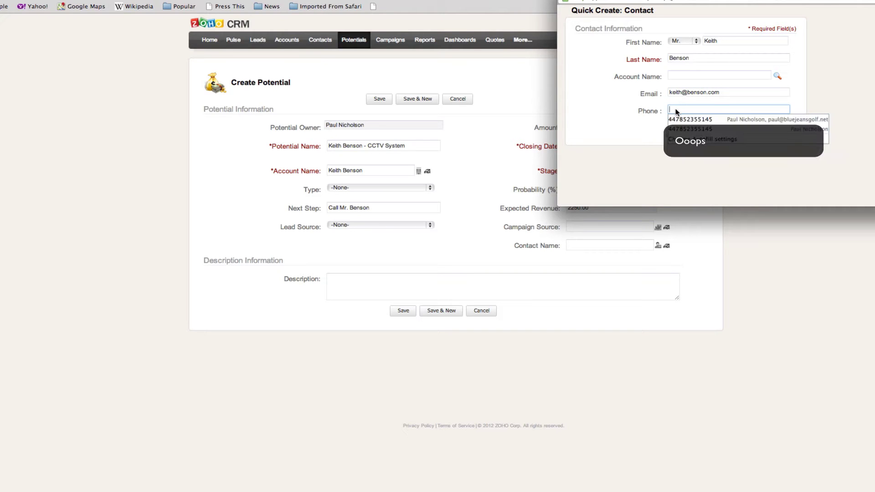
key("Escape")
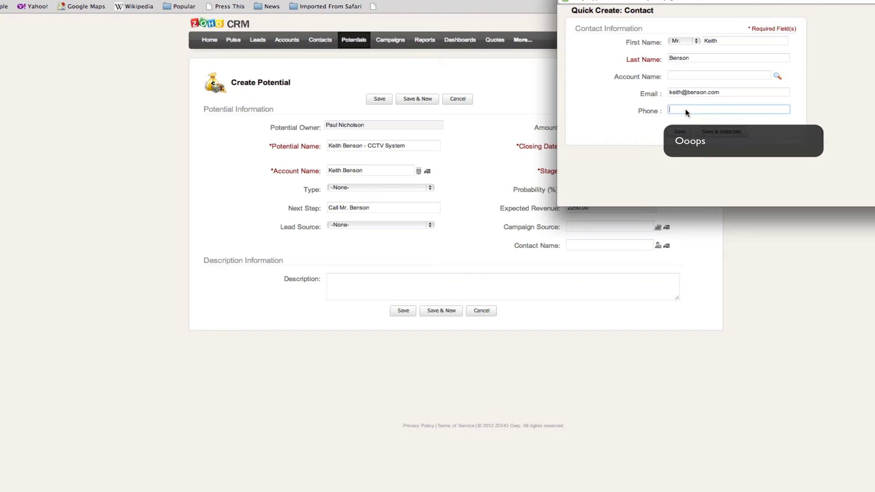
left_click(725, 131)
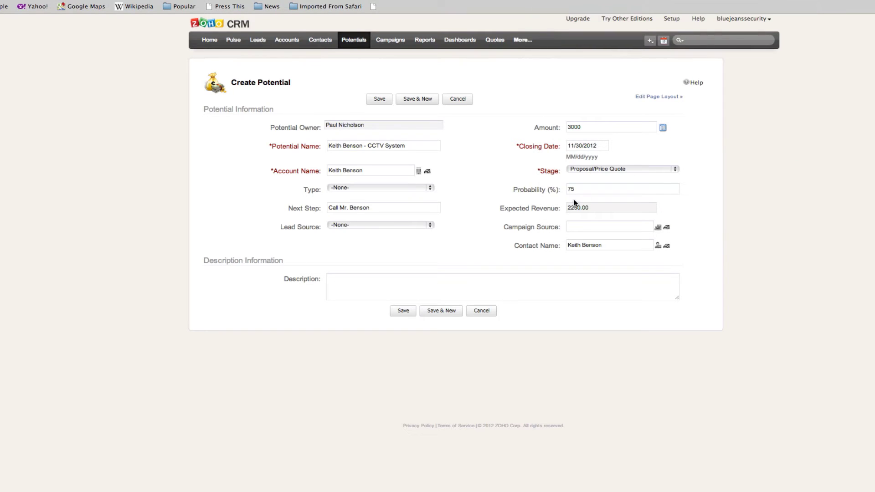
- Describe the potential as installing a CCTV system at the customer's house, then save it
left_click(420, 277)
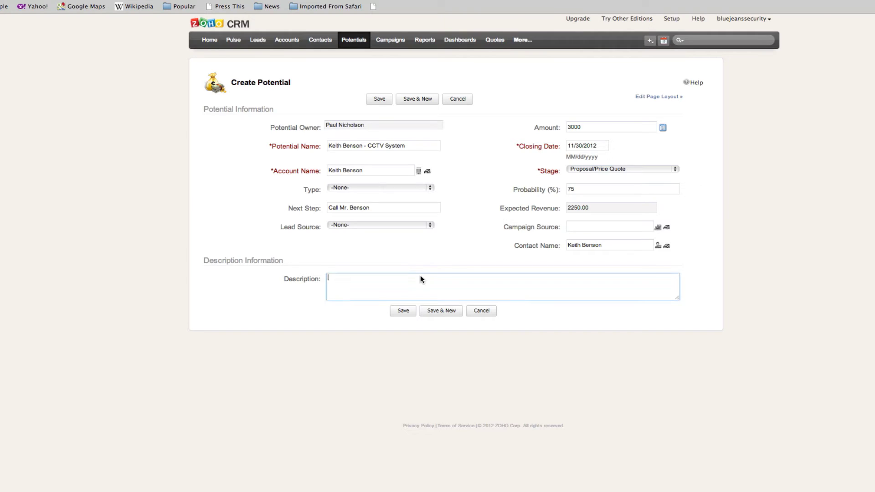
type("Install CTV")
key("BackSpace")
key("BackSpace")
key("BackSpace")
type("CTV system at Mr. Benson's house.")
left_click(404, 313)
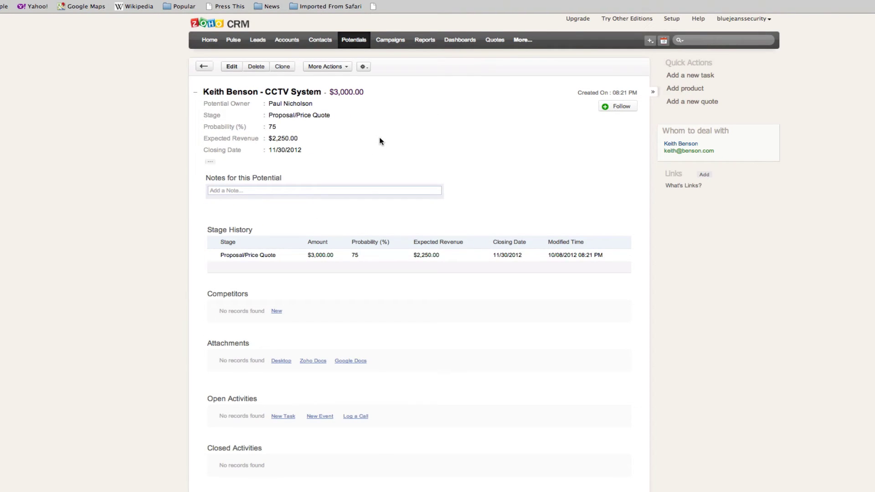
- Browse the Contacts, Accounts and Leads lists, then return to the Home page
left_click(326, 43)
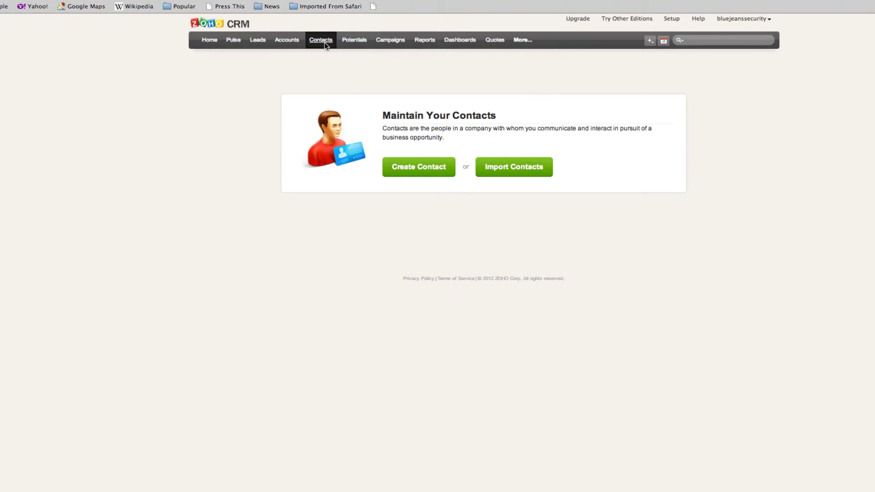
left_click(287, 42)
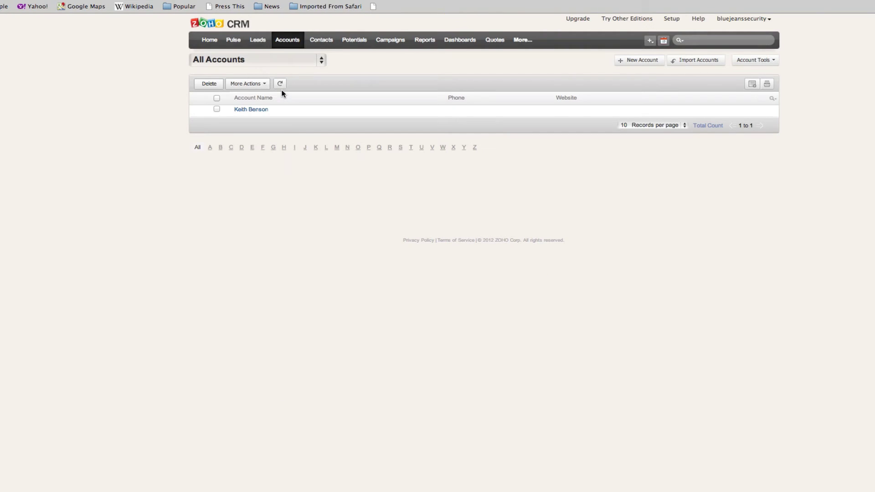
left_click(256, 45)
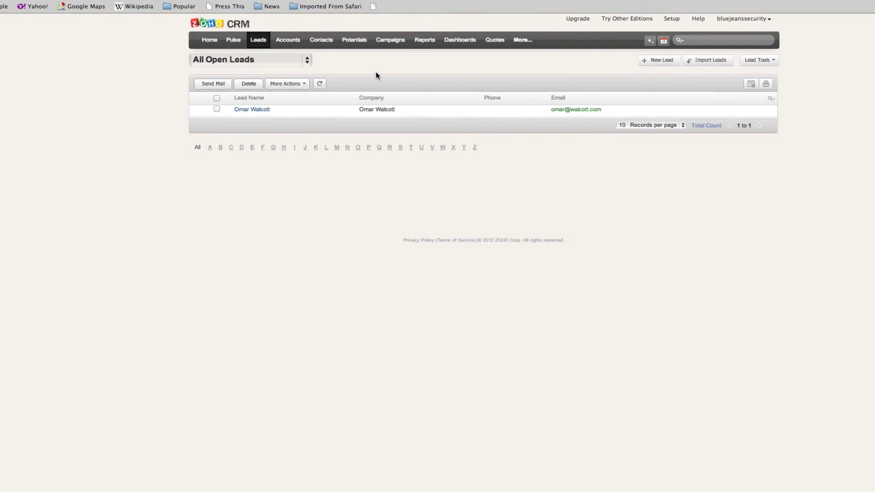
left_click(209, 44)
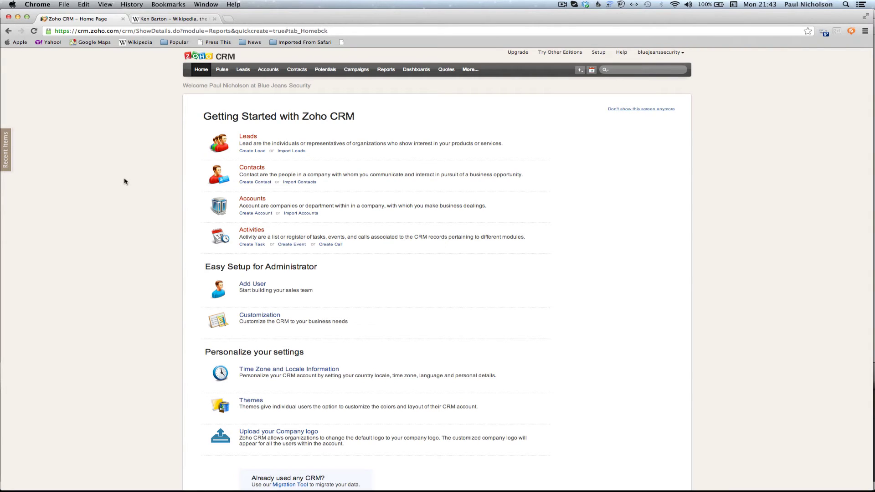
- Turn off the Getting Started screen so the home dashboard shows instead
left_click(628, 109)
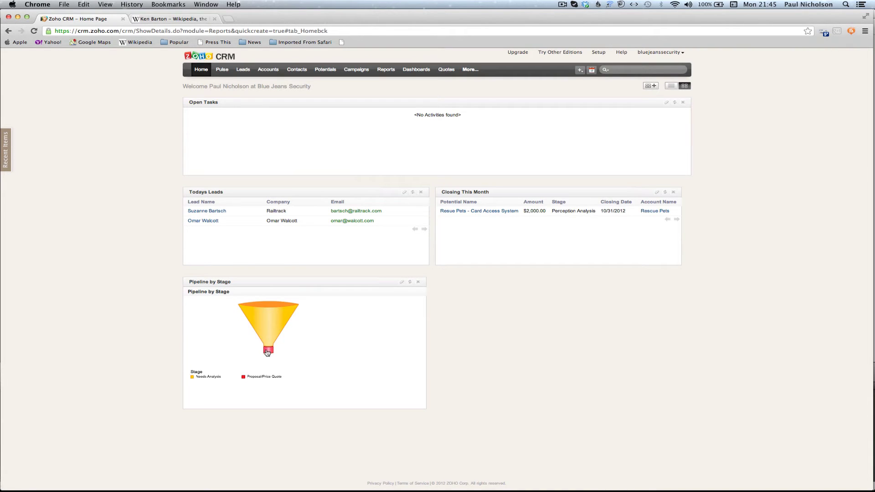
- Read the stage value on the Pipeline by Stage funnel chart
mouse_move(270, 336)
- Switch the Closing This Month panel to the All Potentials view and rename it 'All Potentials'
left_click(656, 193)
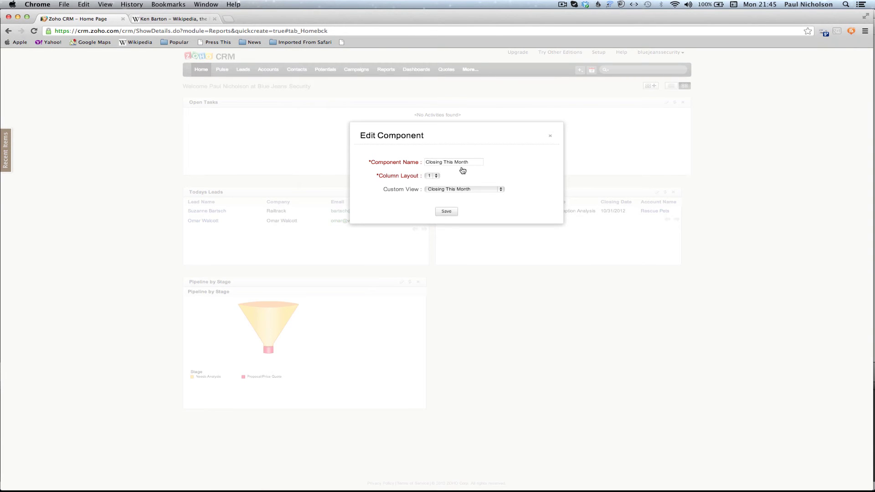
left_click(472, 191)
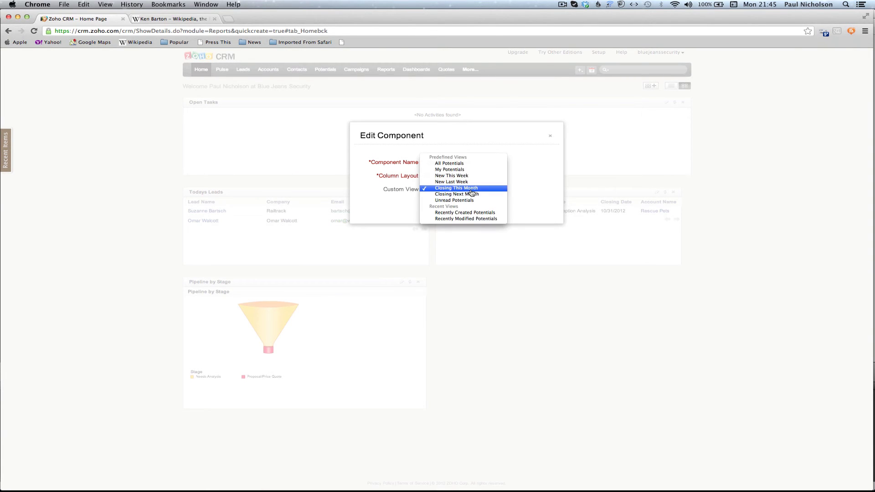
left_click(469, 164)
key("super+a")
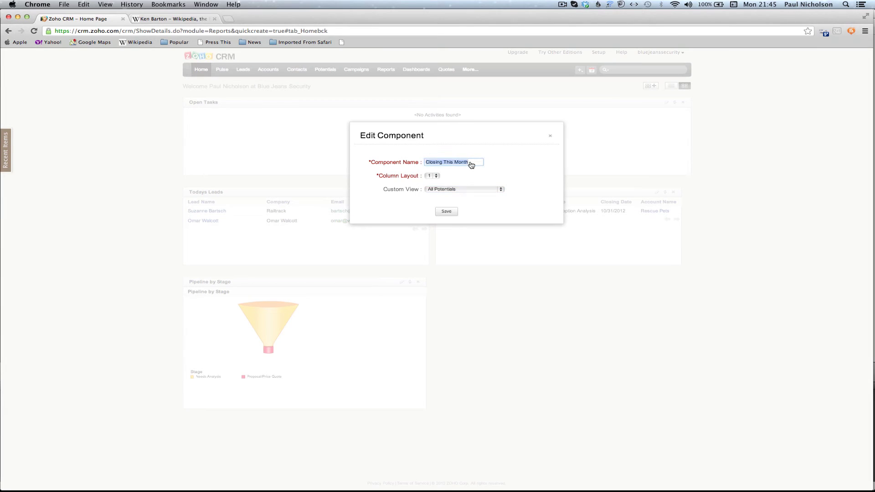
type("All Potentials")
left_click(446, 211)
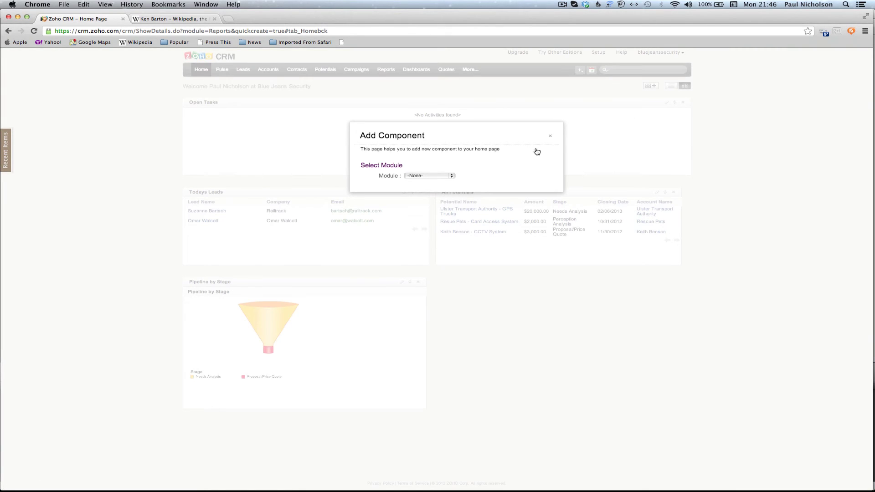
- Choose the Contacts module as the source for the new home panel
left_click(447, 177)
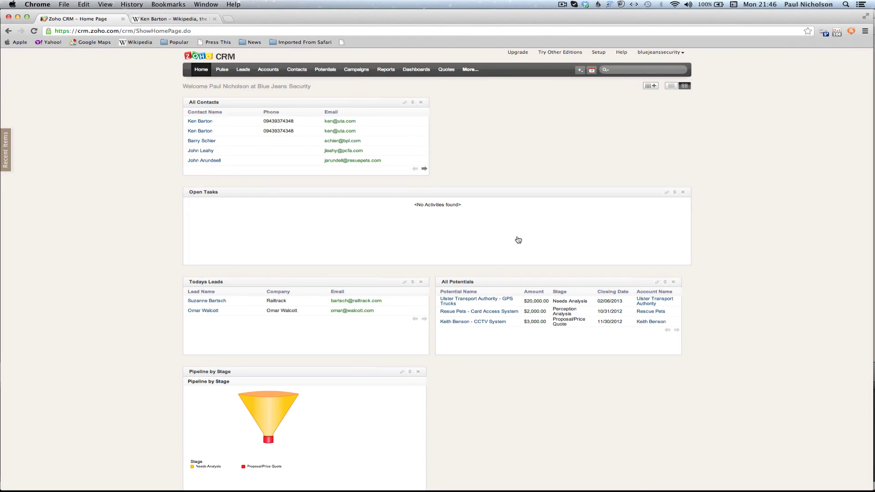
left_click_drag(518, 239, 588, 380)
scroll(130, 187, "down", 2)
scroll(129, 187, "up", 1)
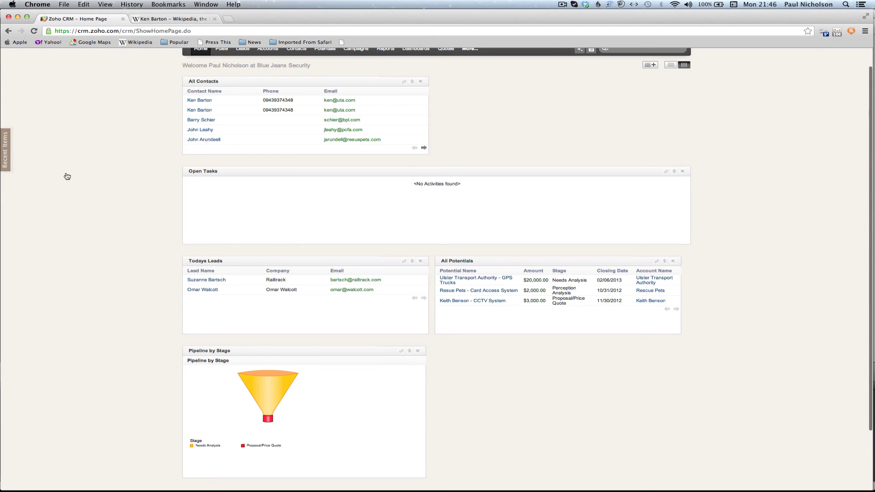
- Pin the Recent Items list of recently viewed records open beside the dashboard
left_click(11, 156)
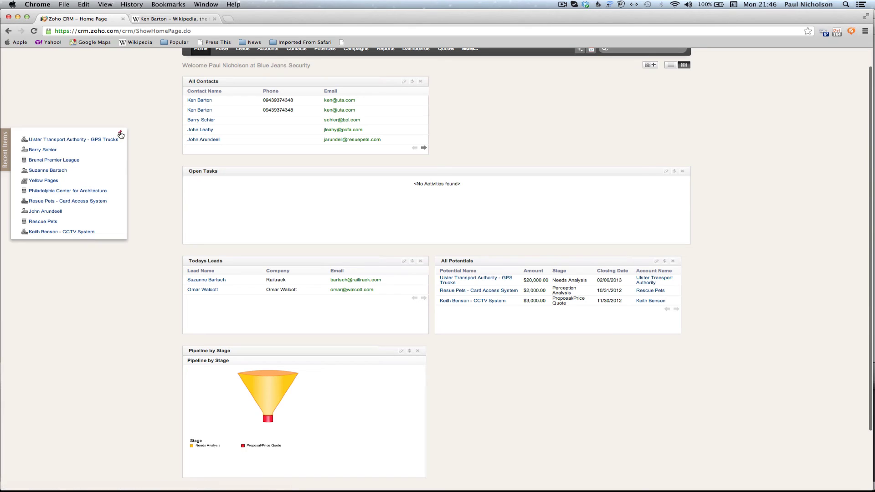
left_click(121, 135)
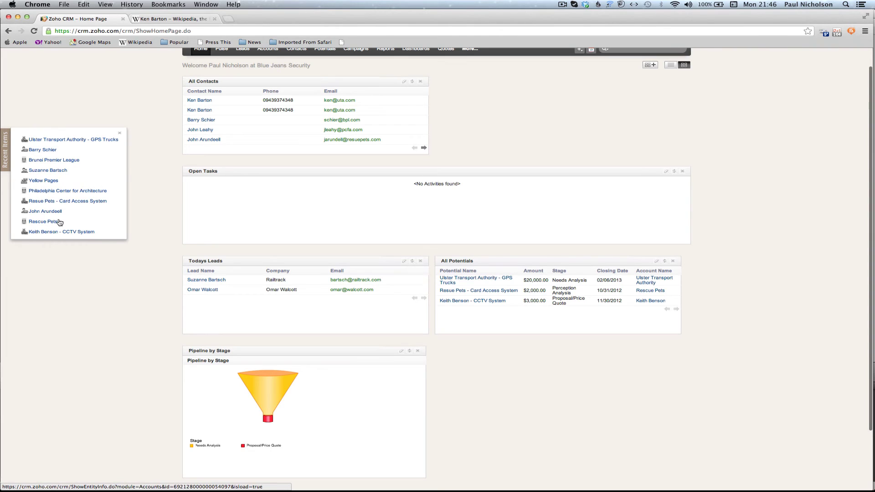
scroll(179, 247, "up", 1)
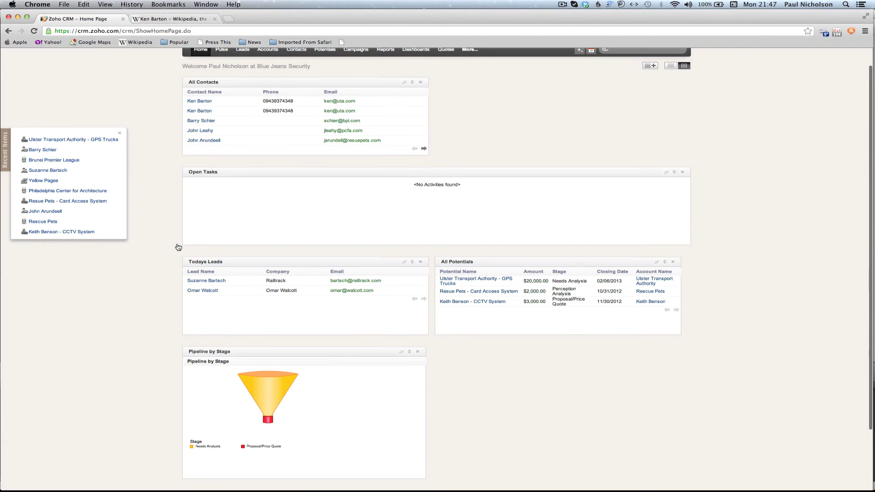
scroll(178, 247, "up", 2)
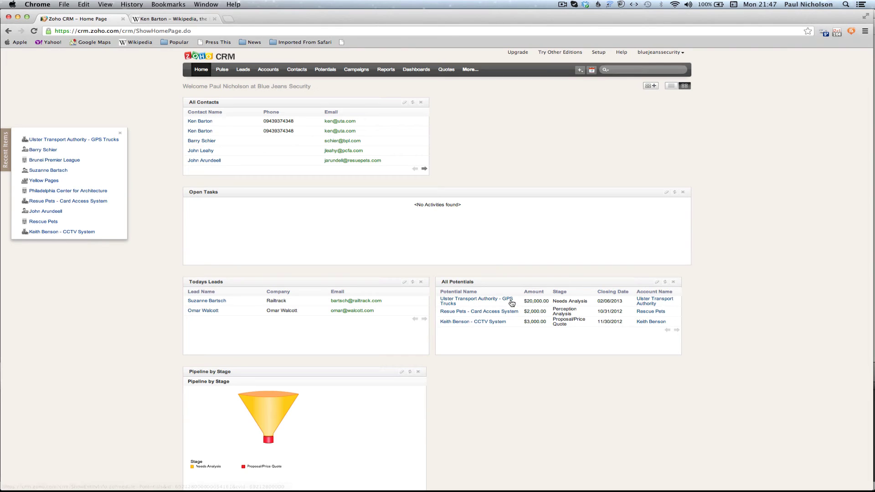
- Open the Ulster Transport Authority - GPS Trucks potential from the All Potentials panel
left_click(511, 302)
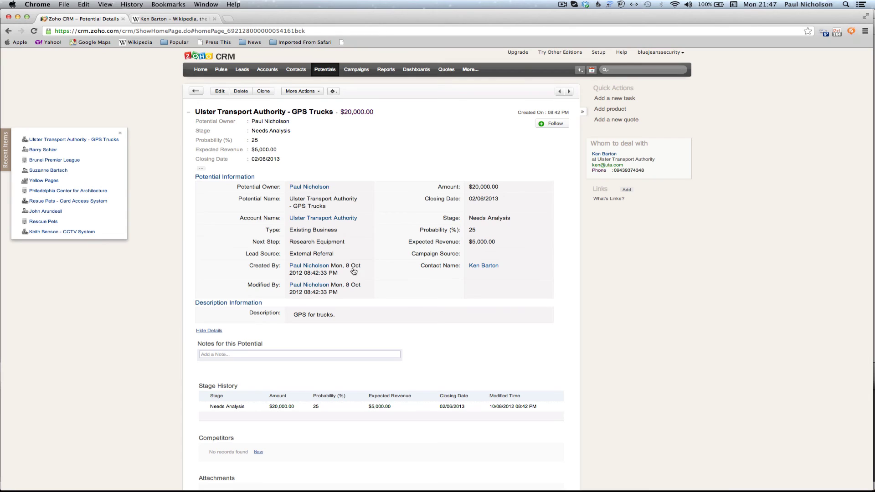
- Add a 'Research GPS Equipment' task due 10/12/2012 to the GPS Trucks potential
left_click(614, 98)
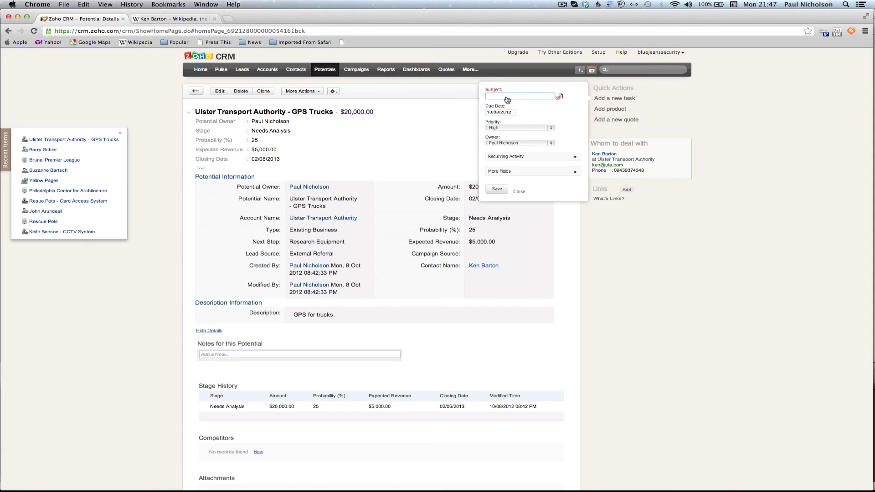
type("Research GPS Equipment")
left_click(495, 113)
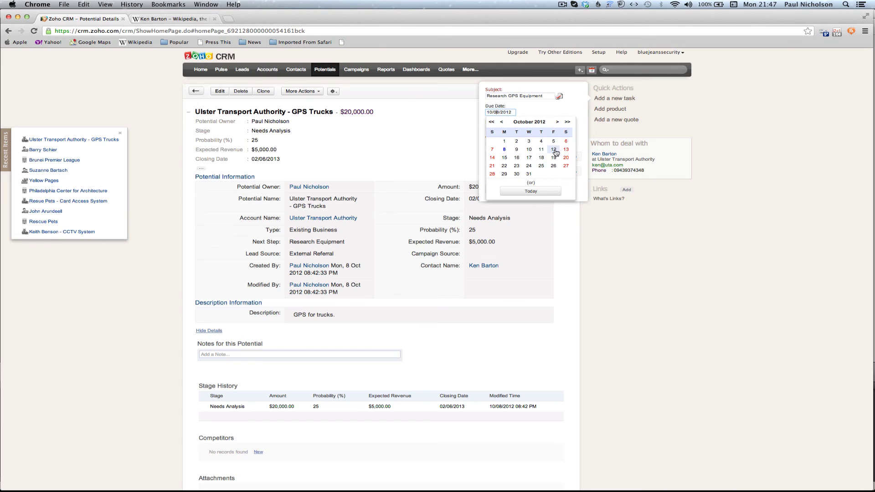
left_click(553, 150)
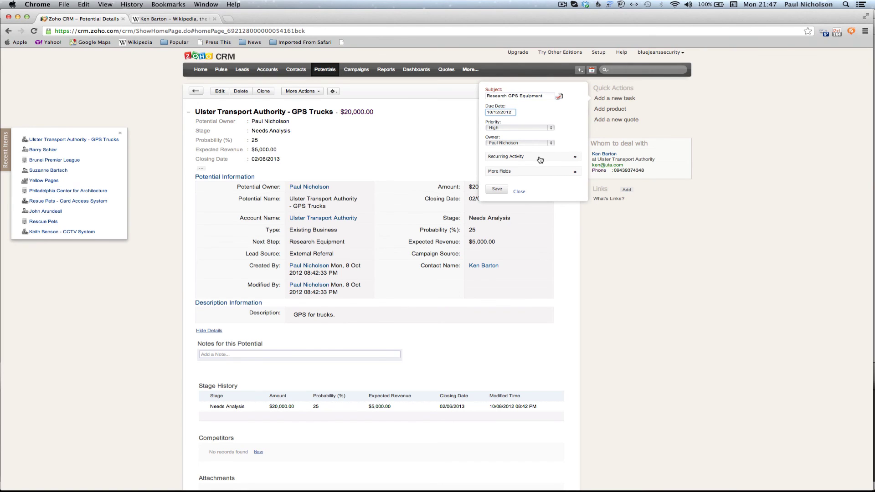
left_click(539, 157)
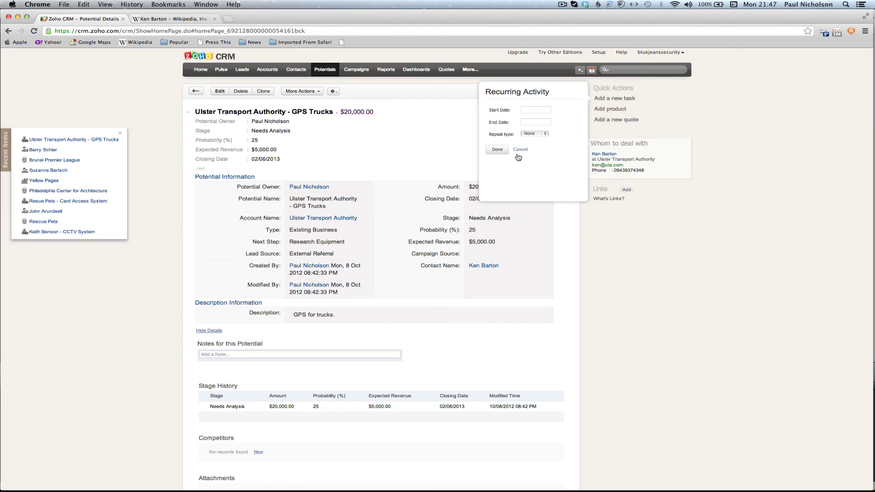
left_click(519, 154)
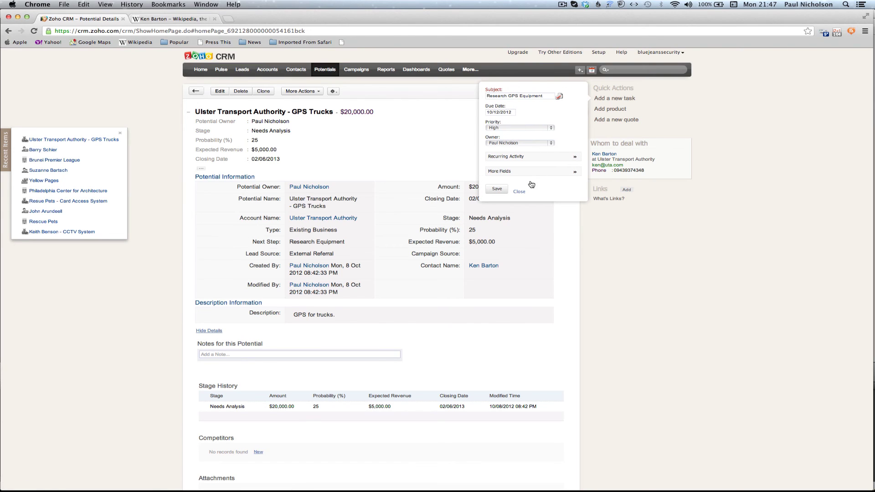
left_click(498, 189)
- Scroll the potential record to confirm Research GPS Equipment under Open Activities
scroll(499, 191, "down", 7)
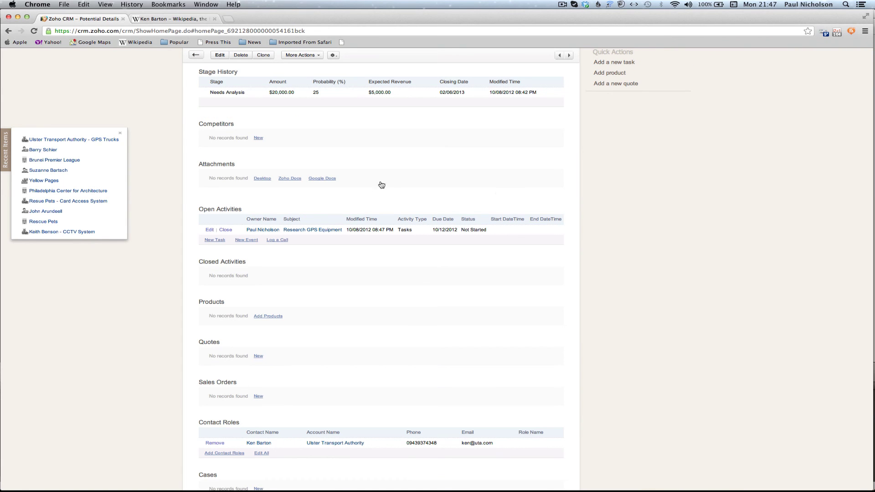
scroll(410, 168, "up", 2)
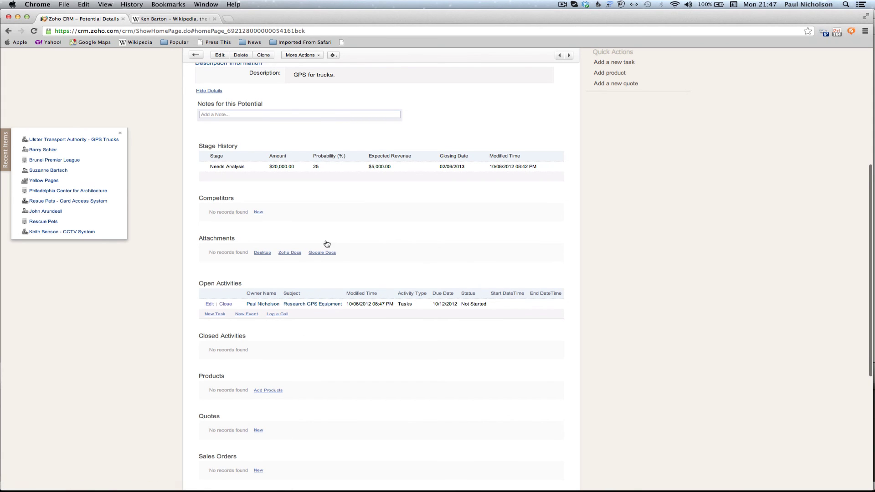
scroll(327, 244, "up", 1)
scroll(327, 243, "up", 6)
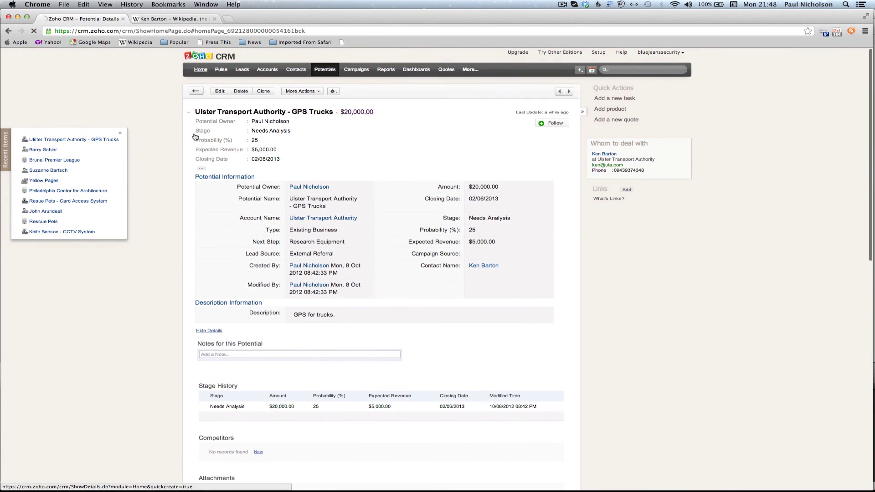